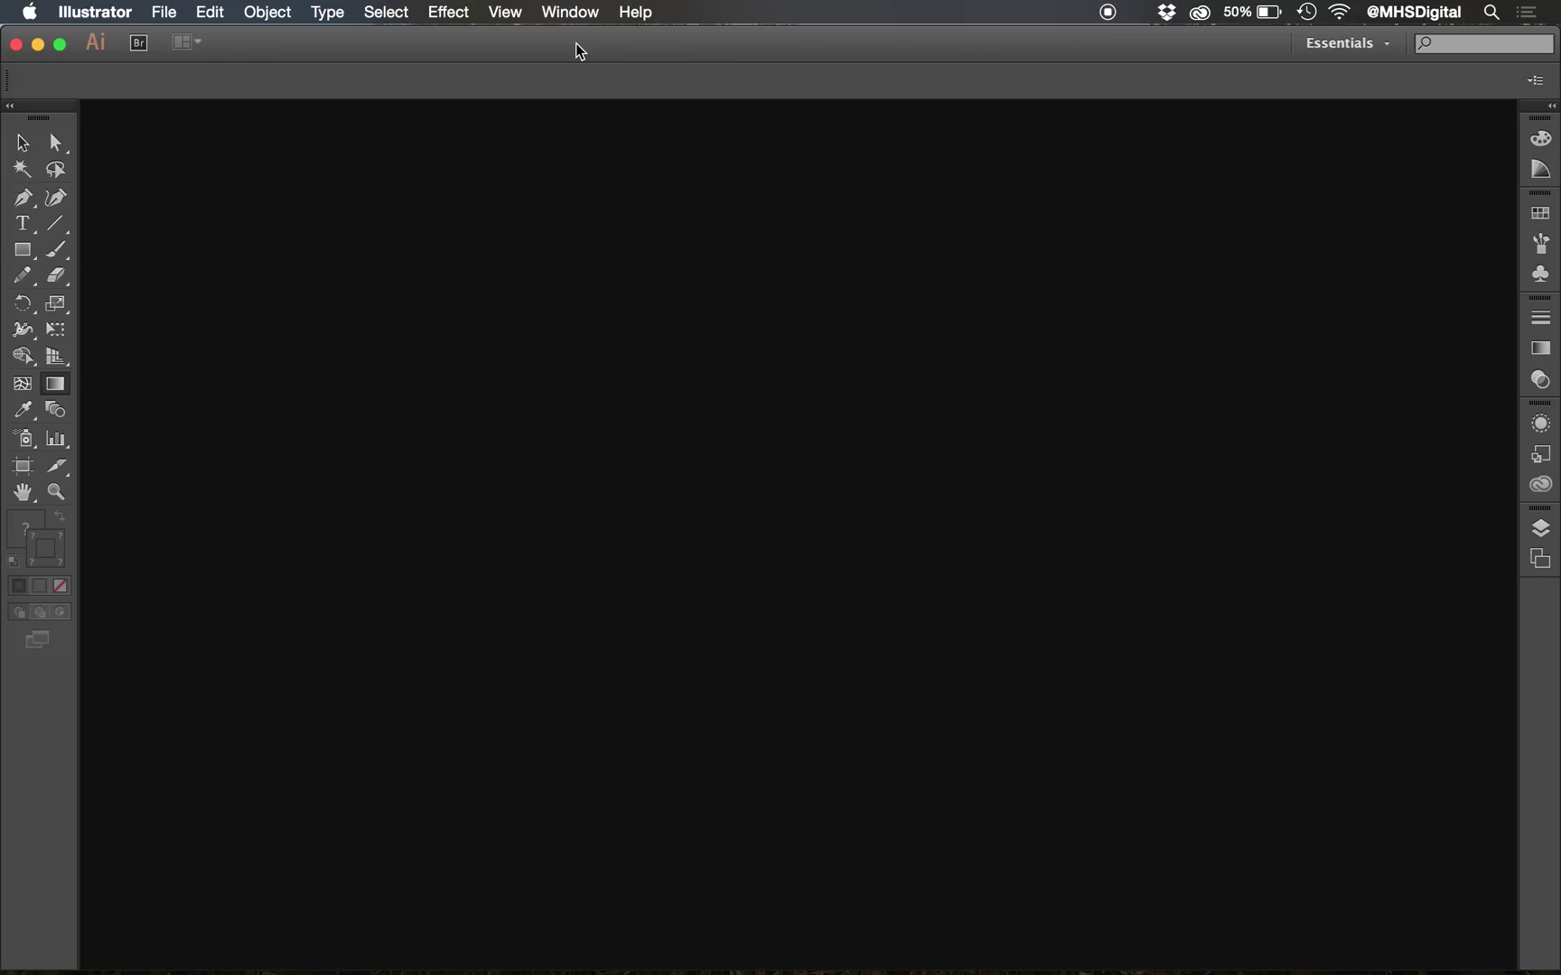
Open the New Document dialog from the File menu.
click(167, 13)
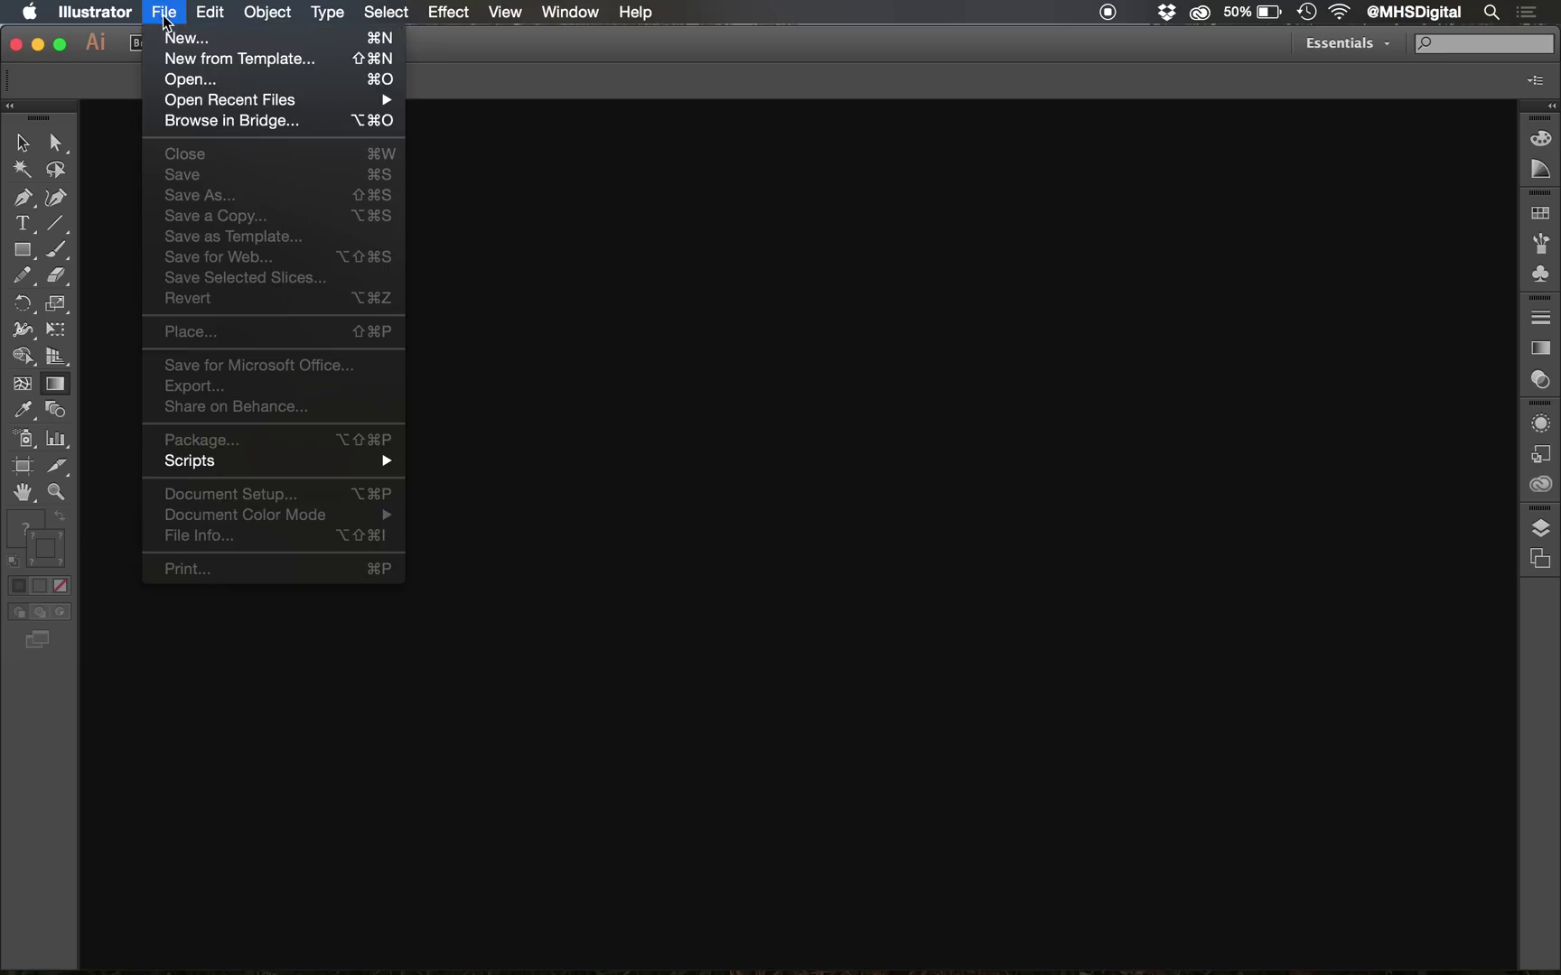
click(180, 38)
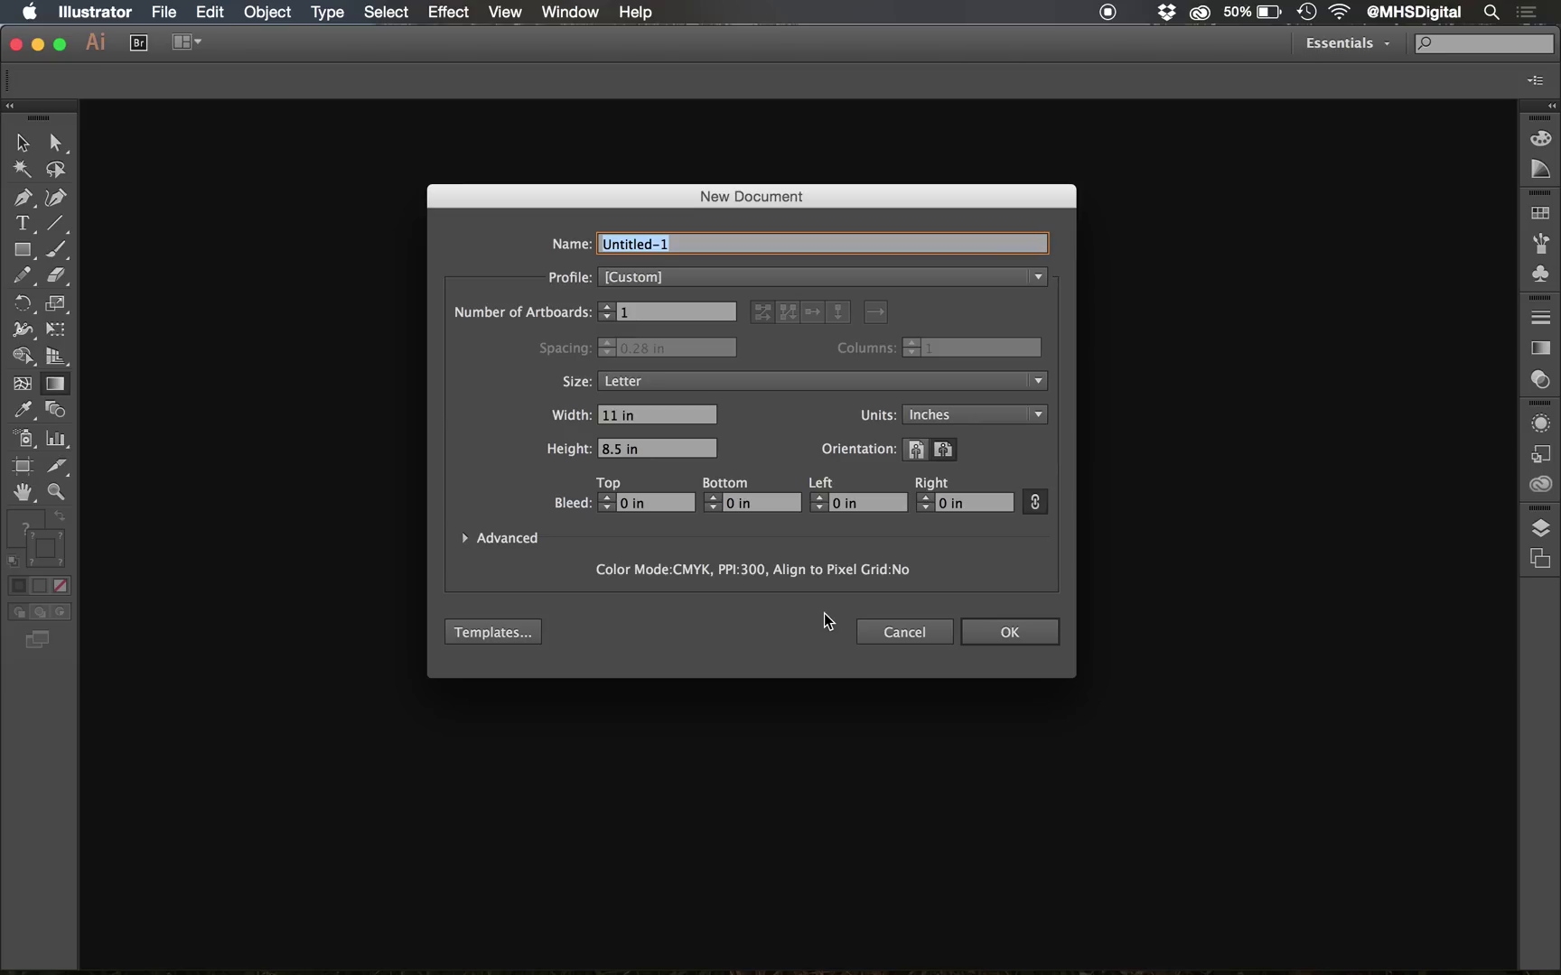
Name the new document 'Practice' and leave the profile on [Custom].
text(Practice)
click(686, 276)
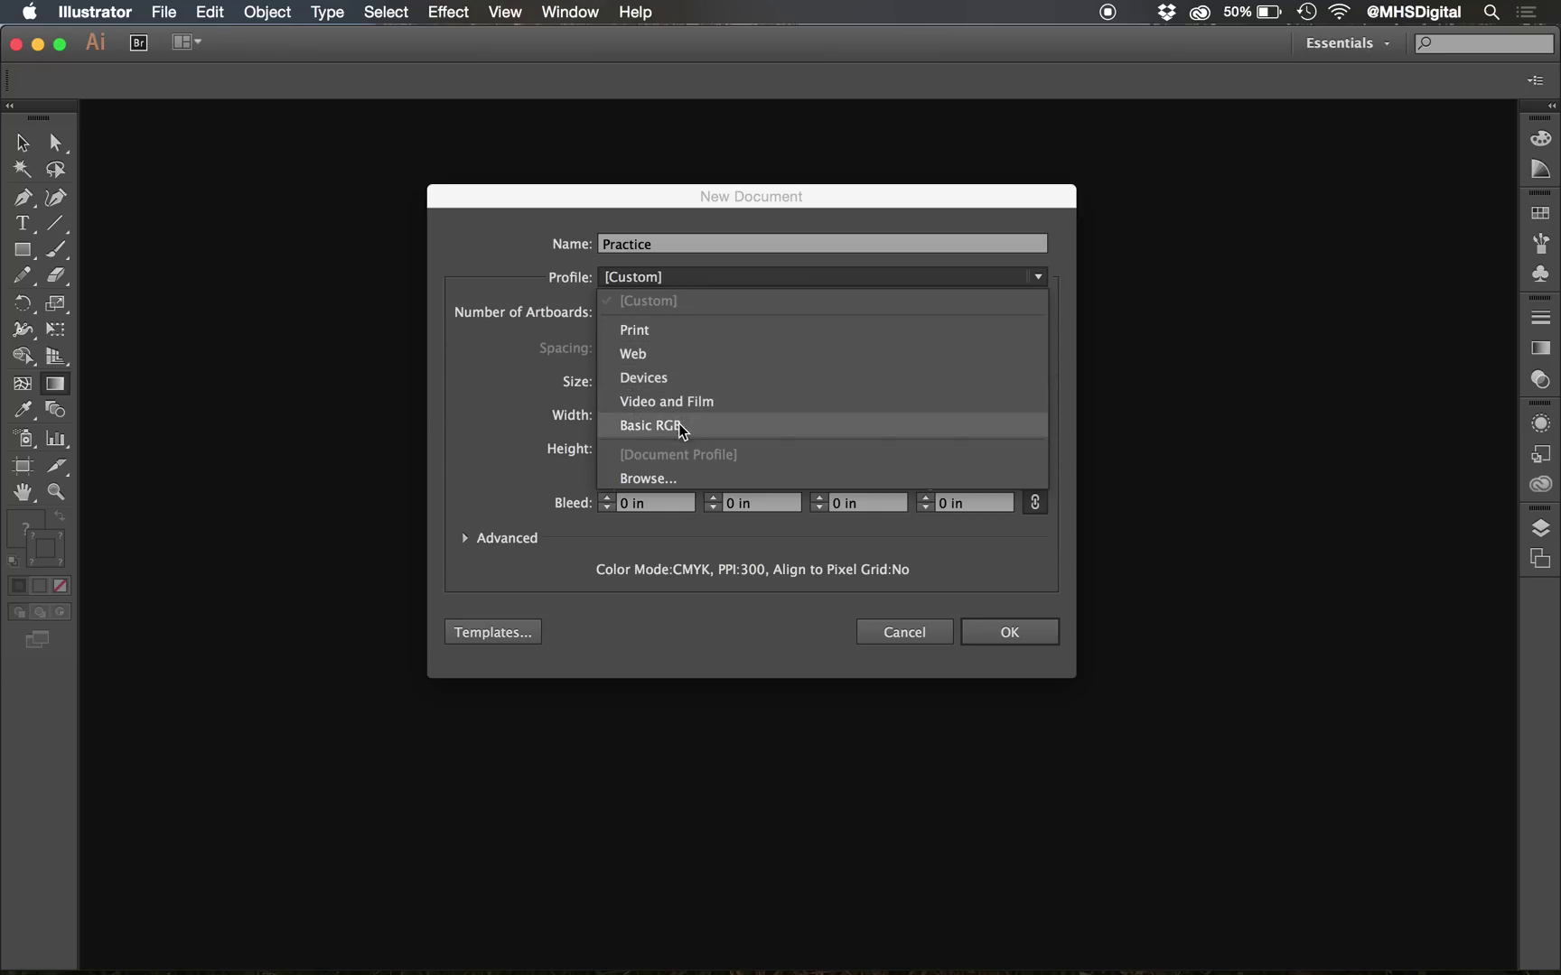
click(677, 286)
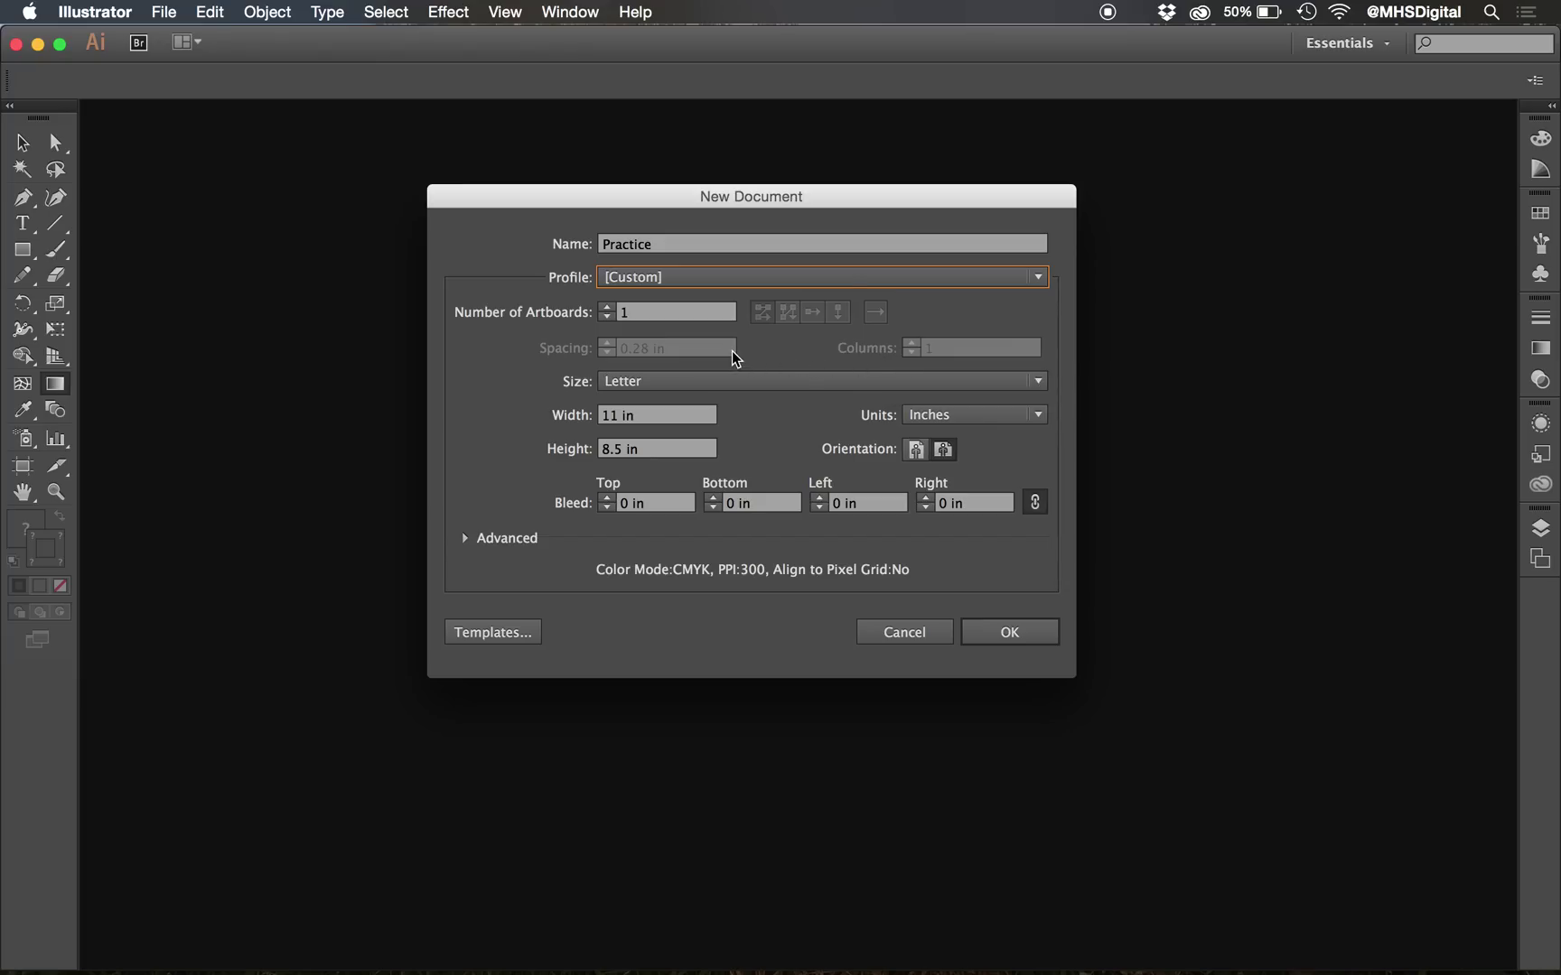
click(714, 384)
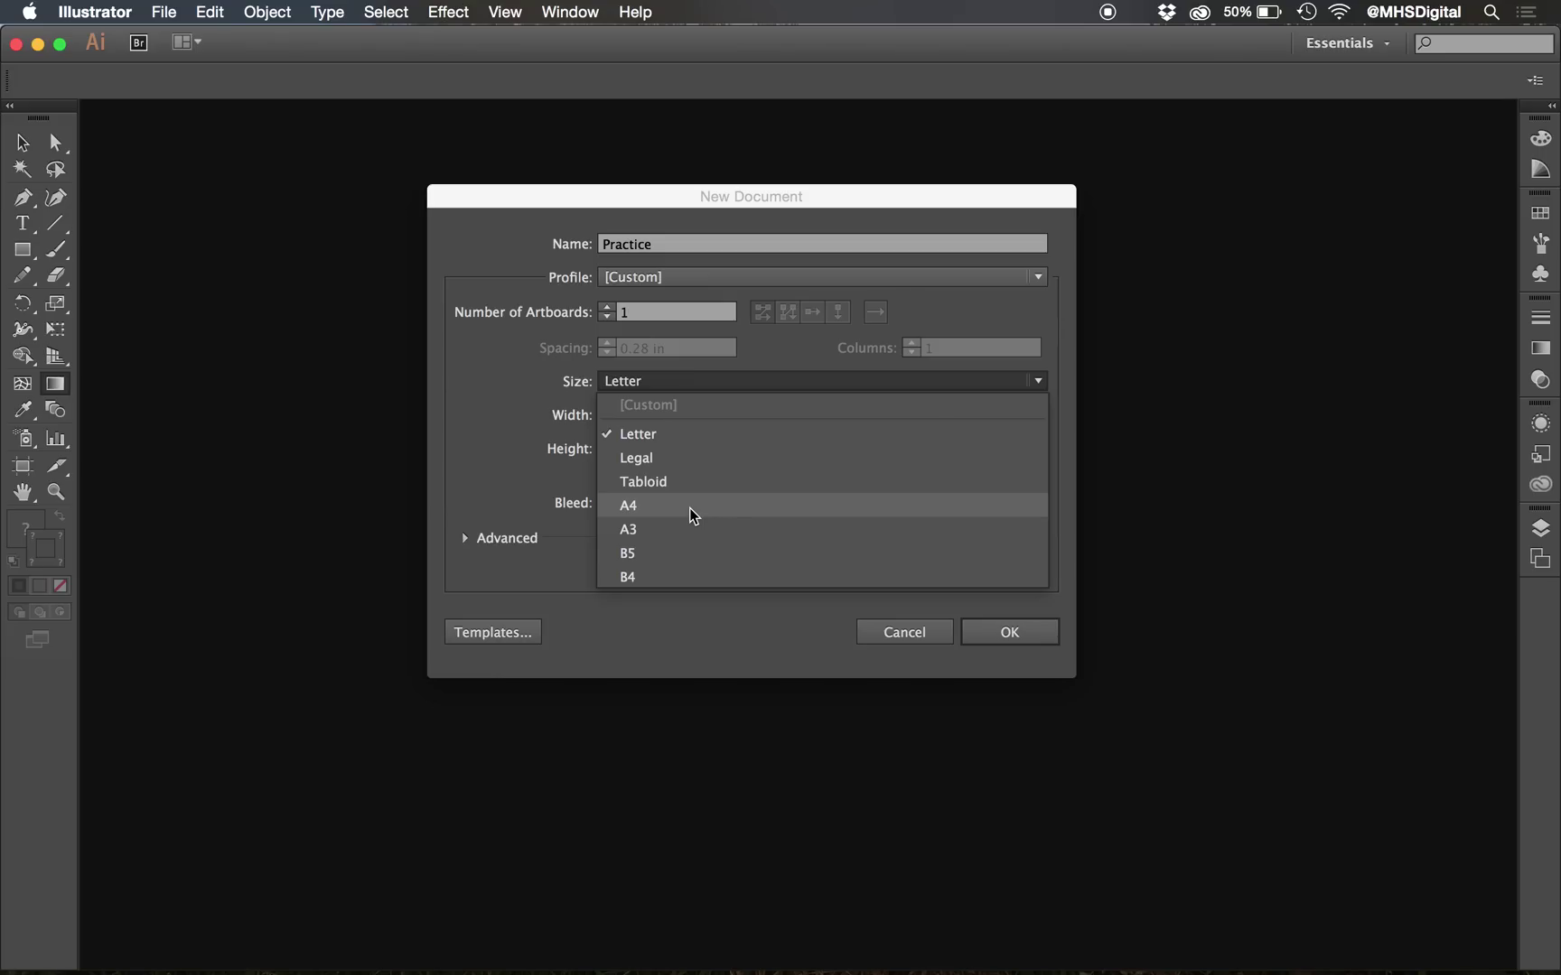
click(657, 435)
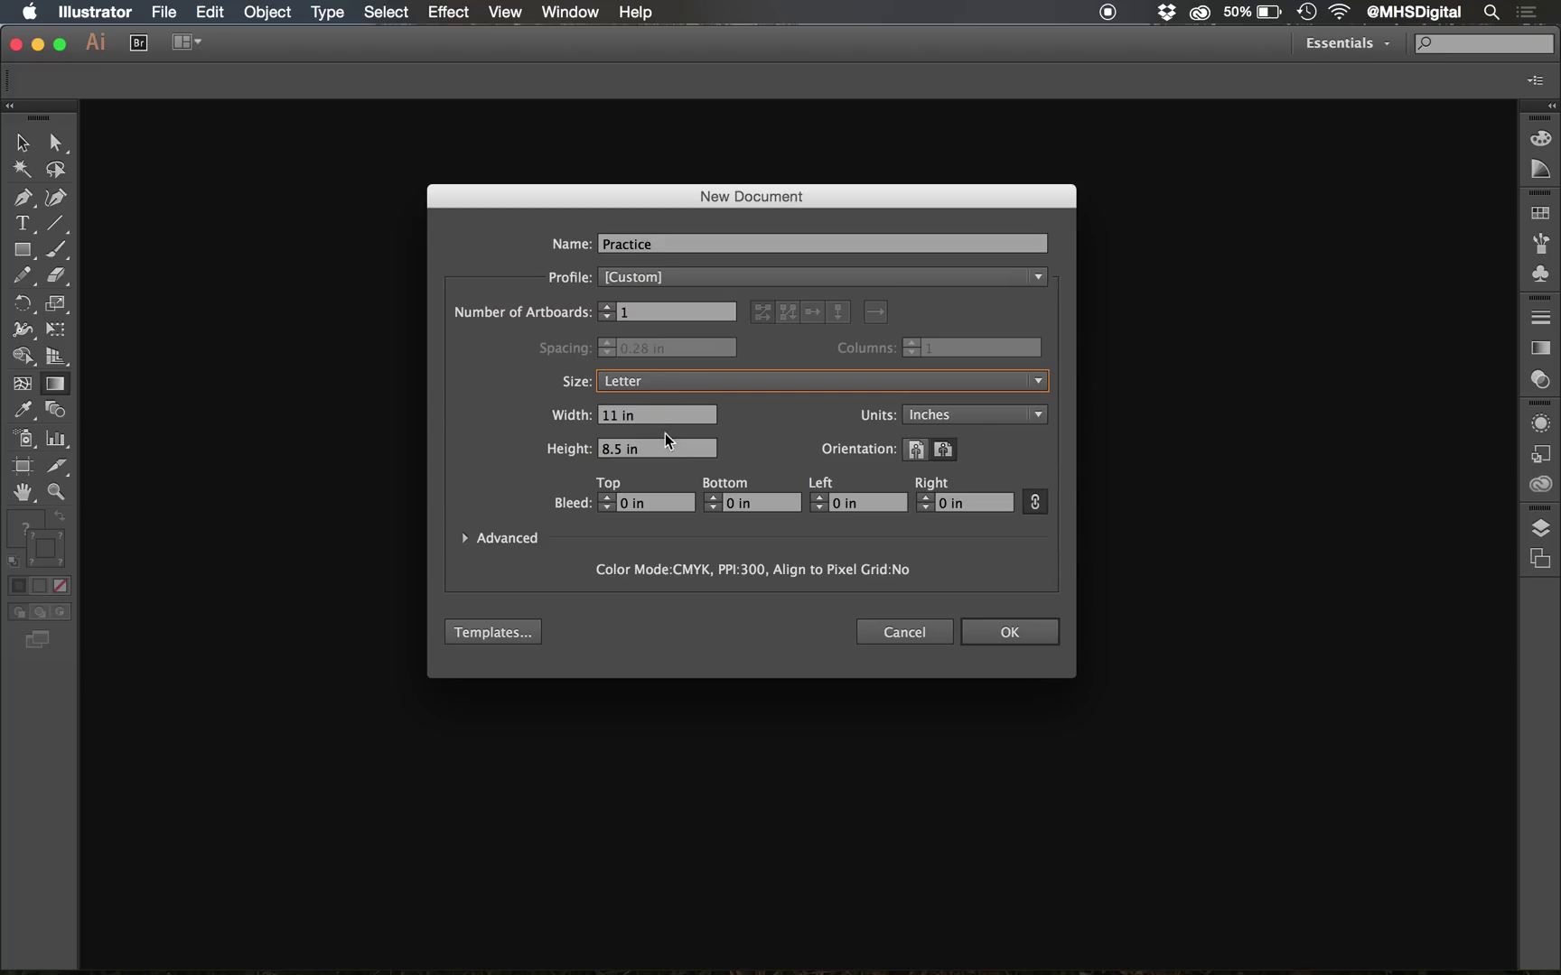
click(998, 414)
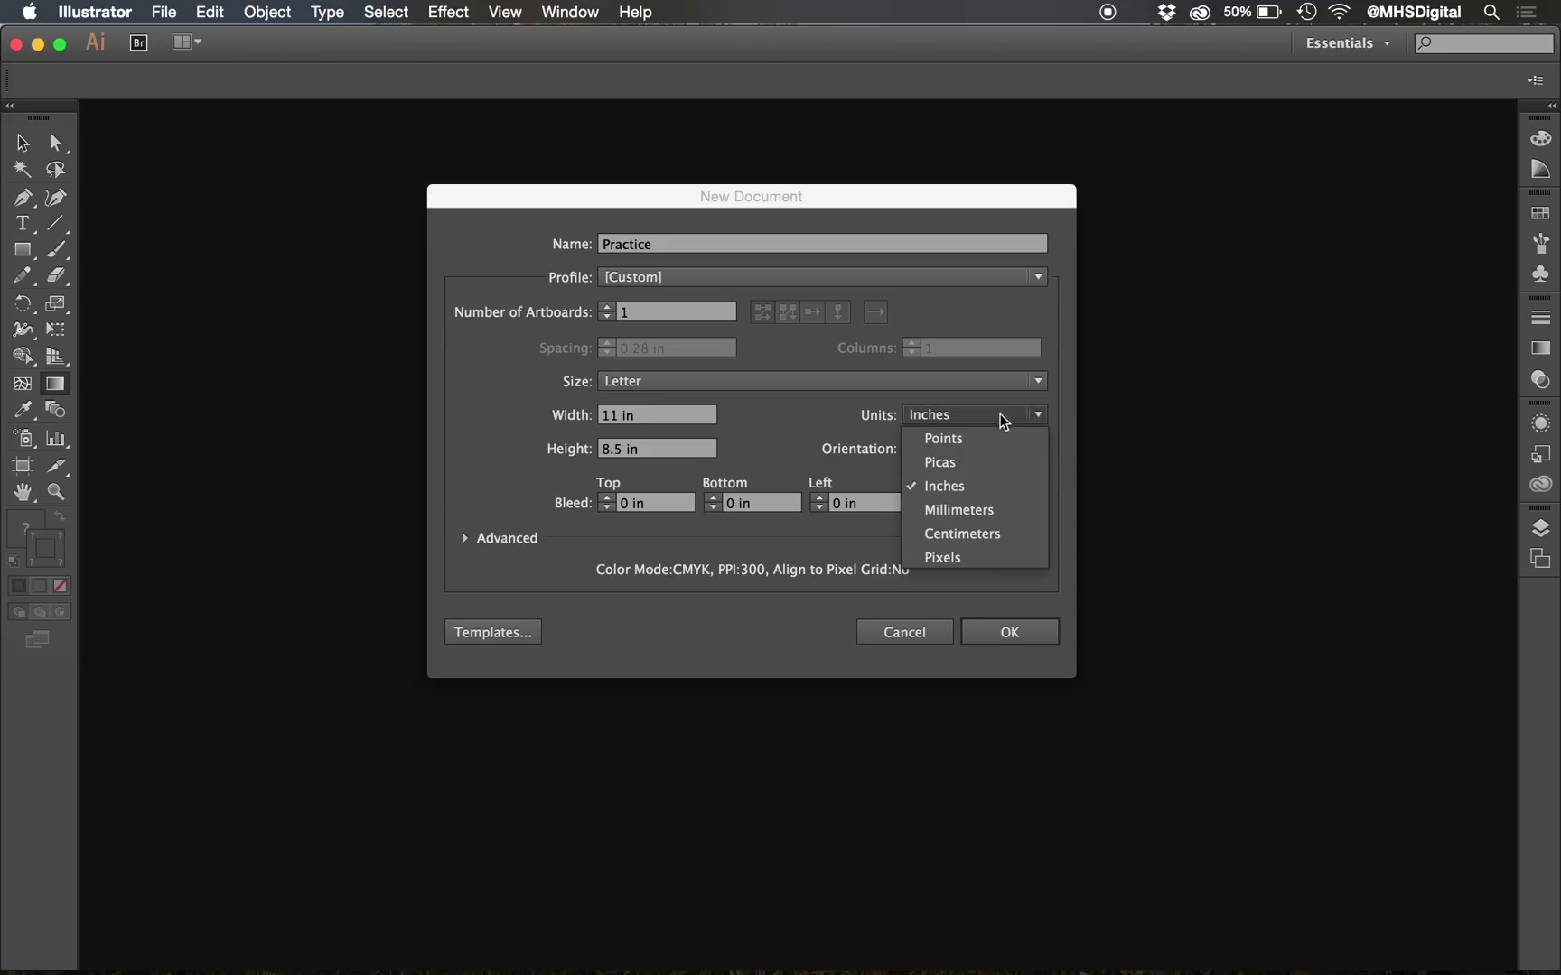
click(1000, 436)
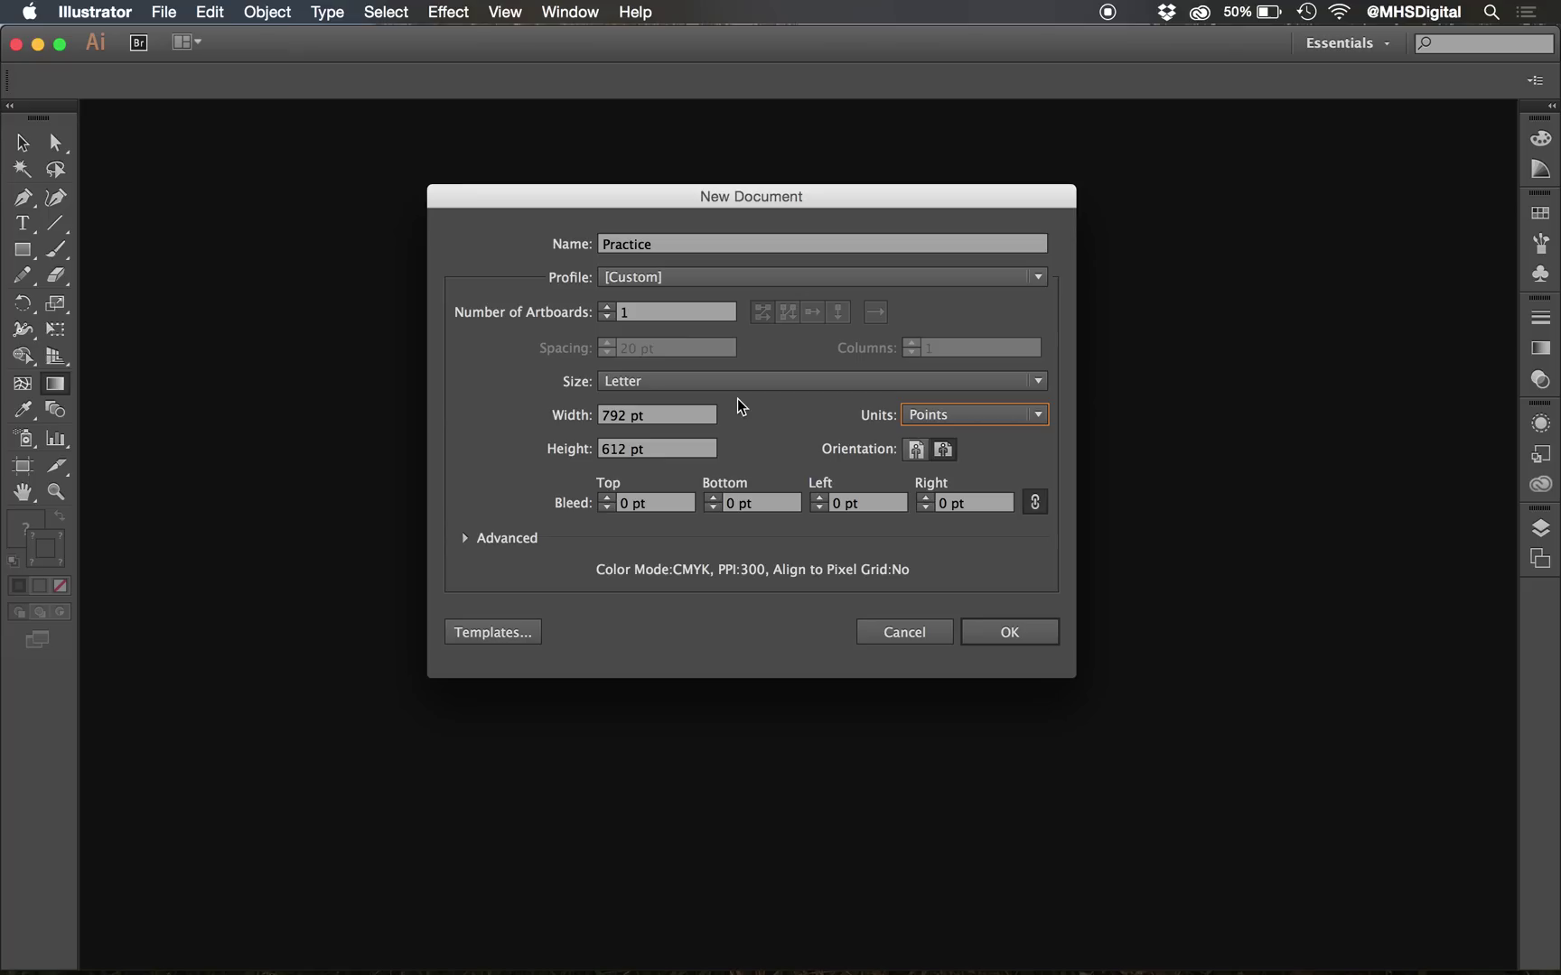
click(989, 413)
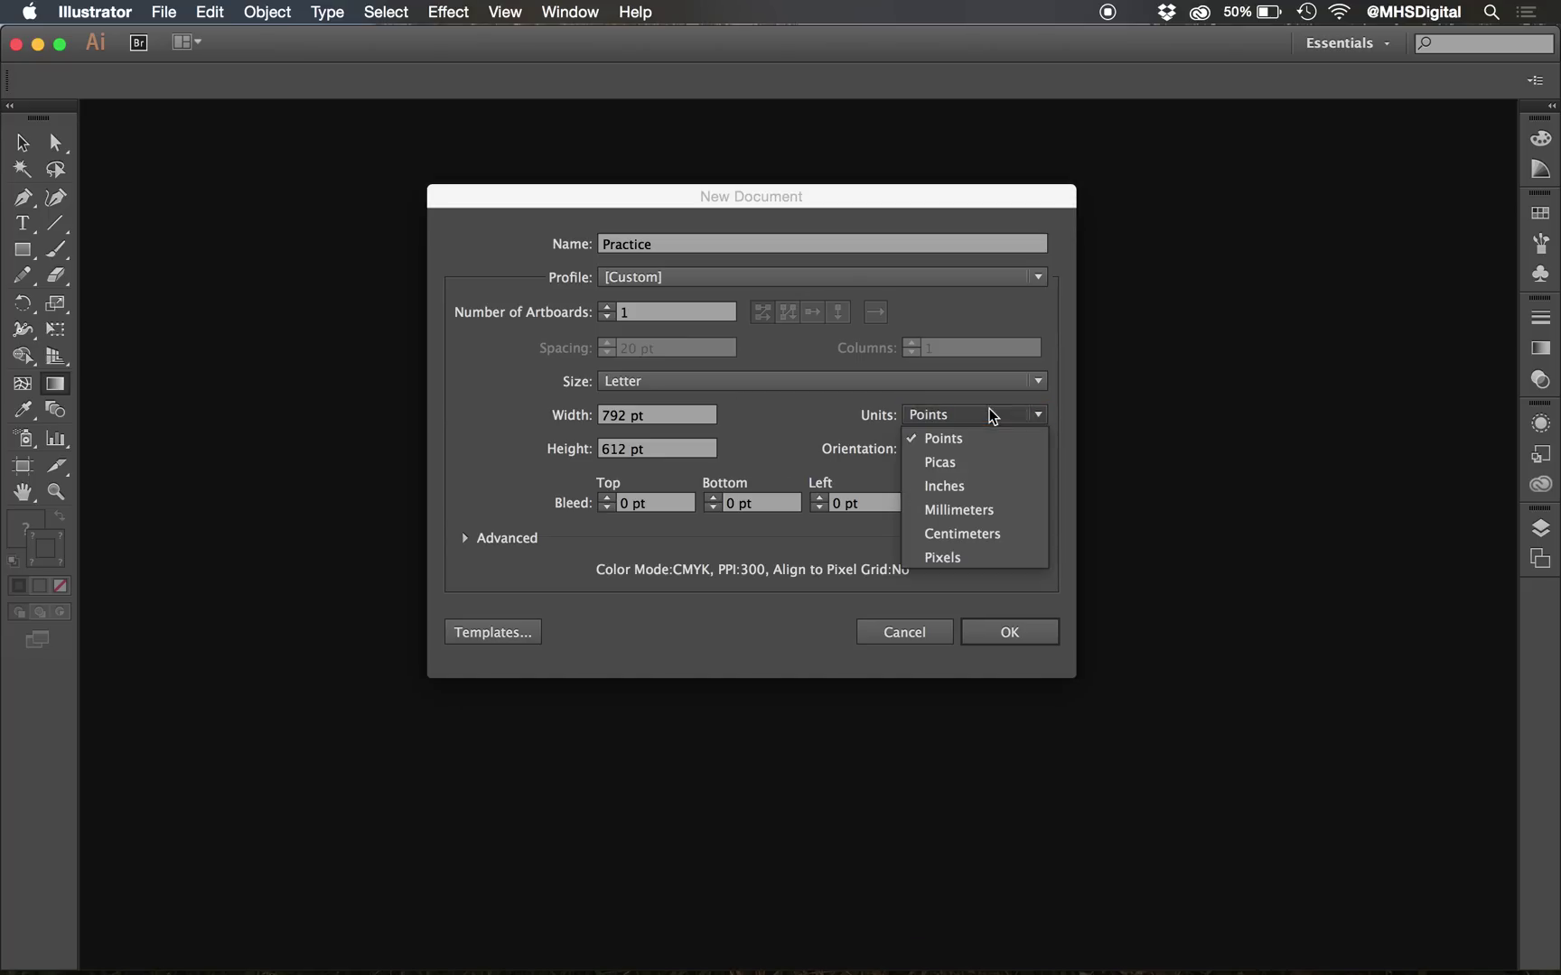
click(979, 488)
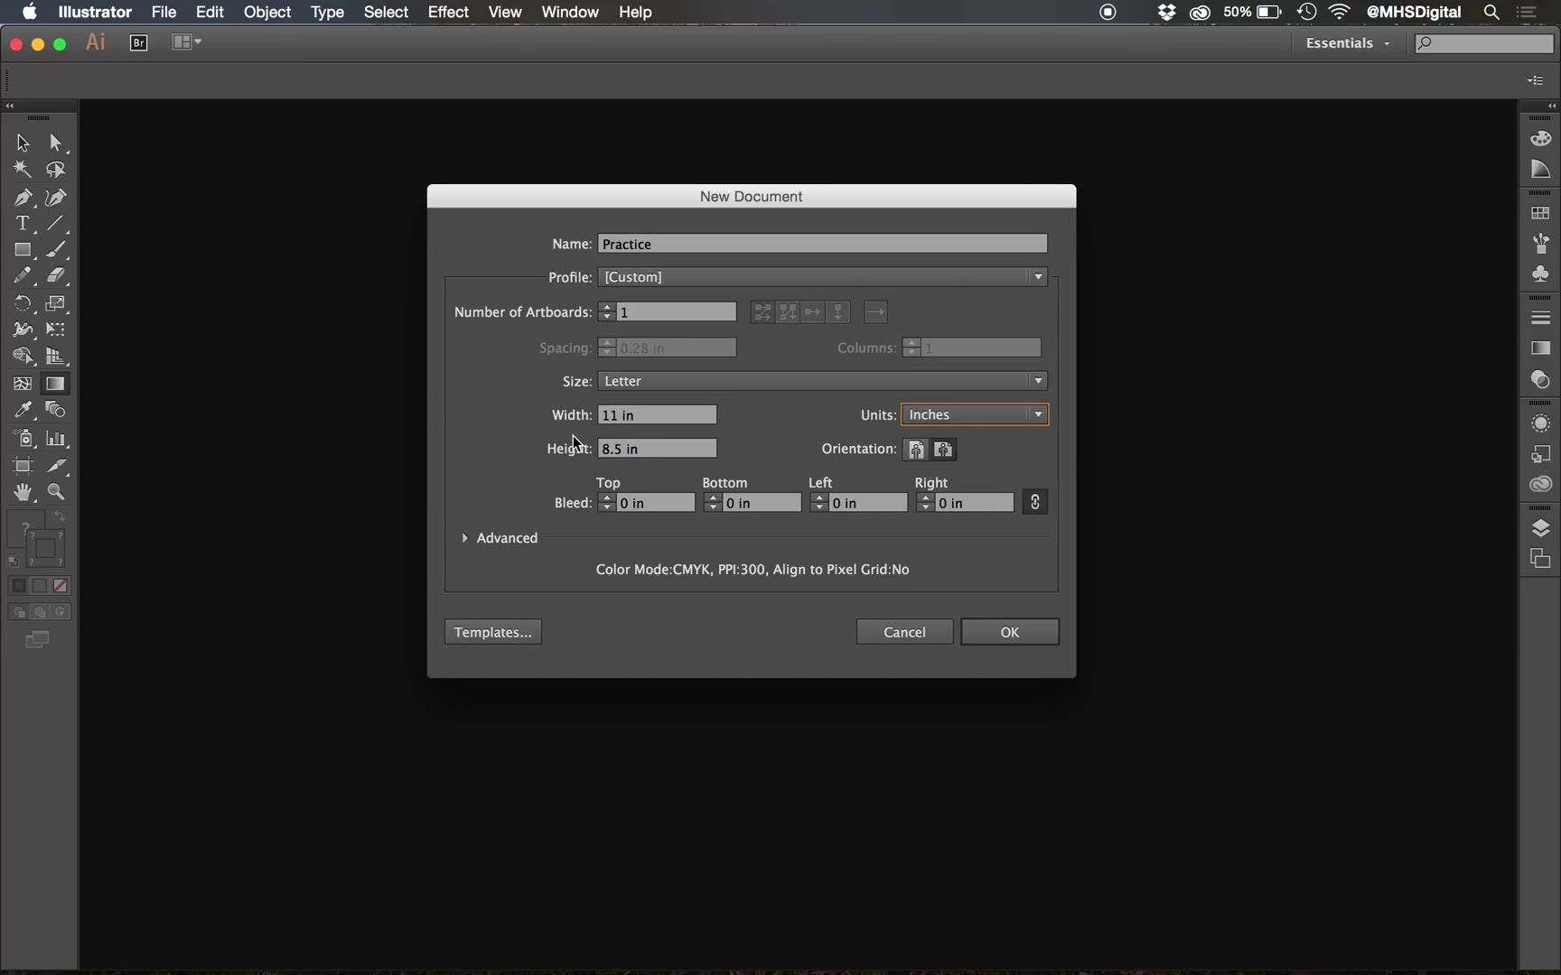
click(916, 449)
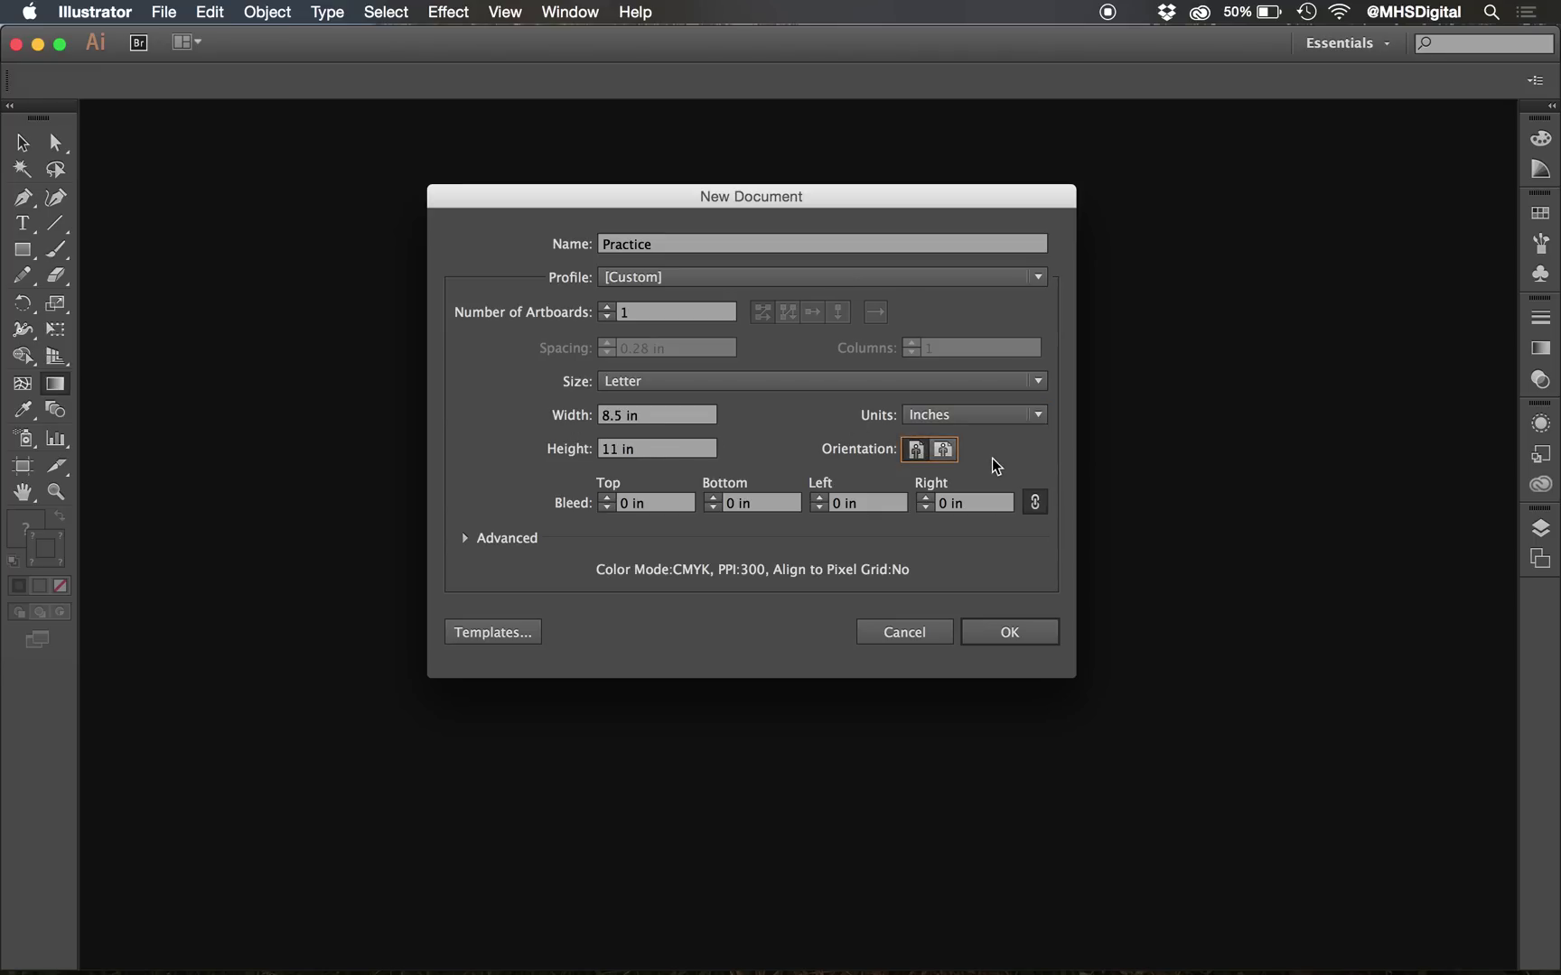
click(945, 453)
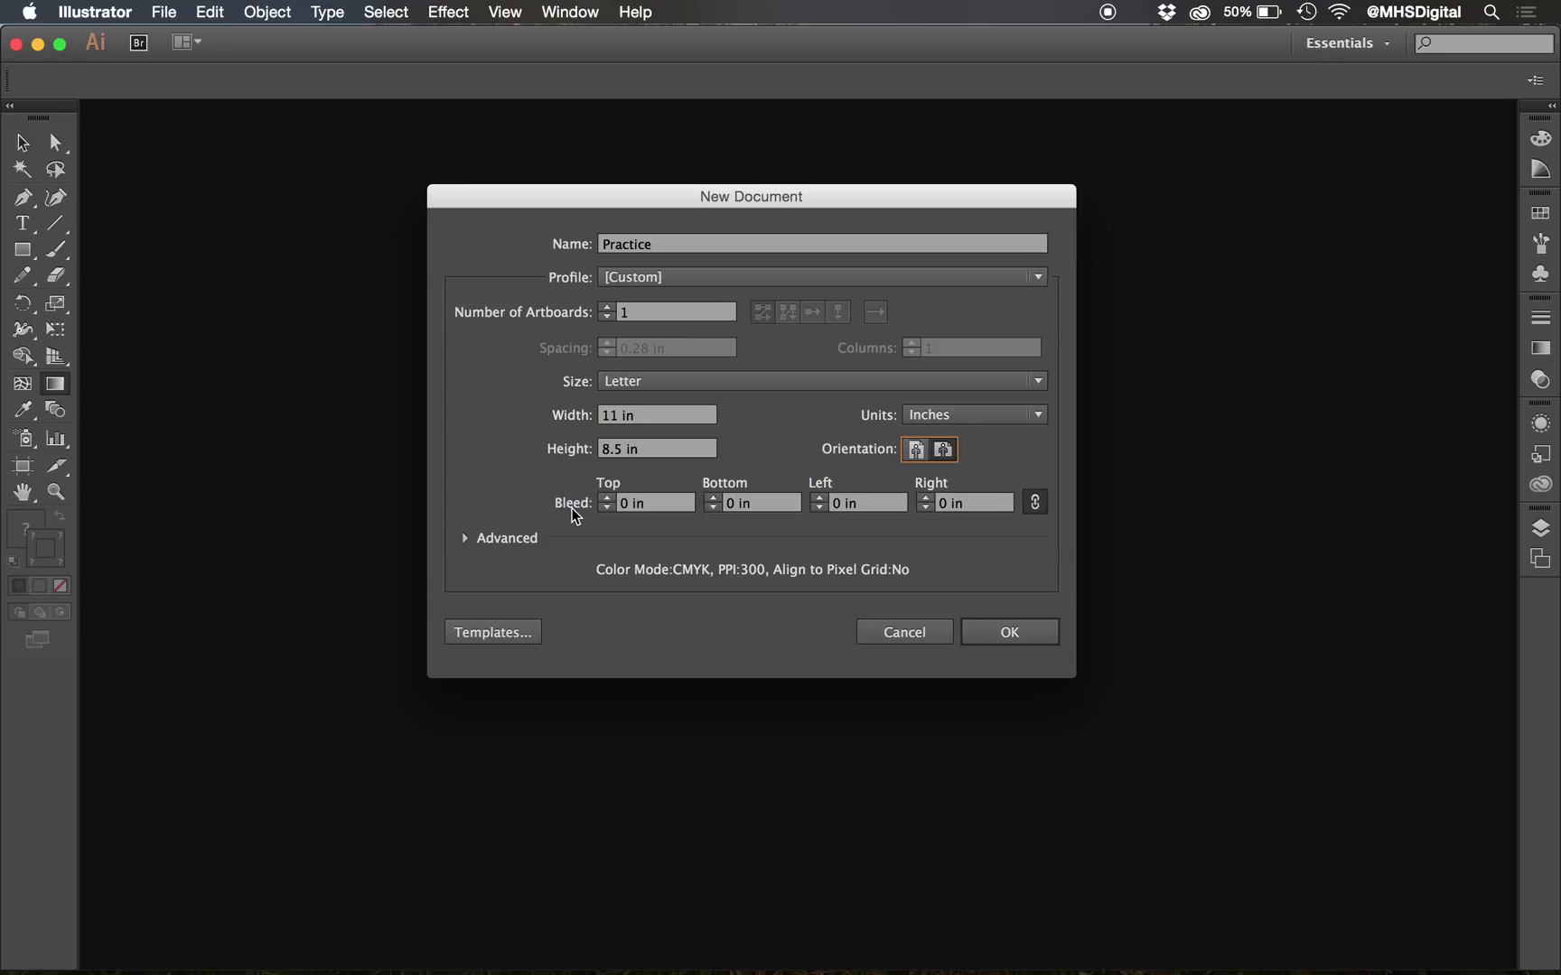
Under Advanced settings, change the Color Mode from CMYK to RGB.
click(464, 537)
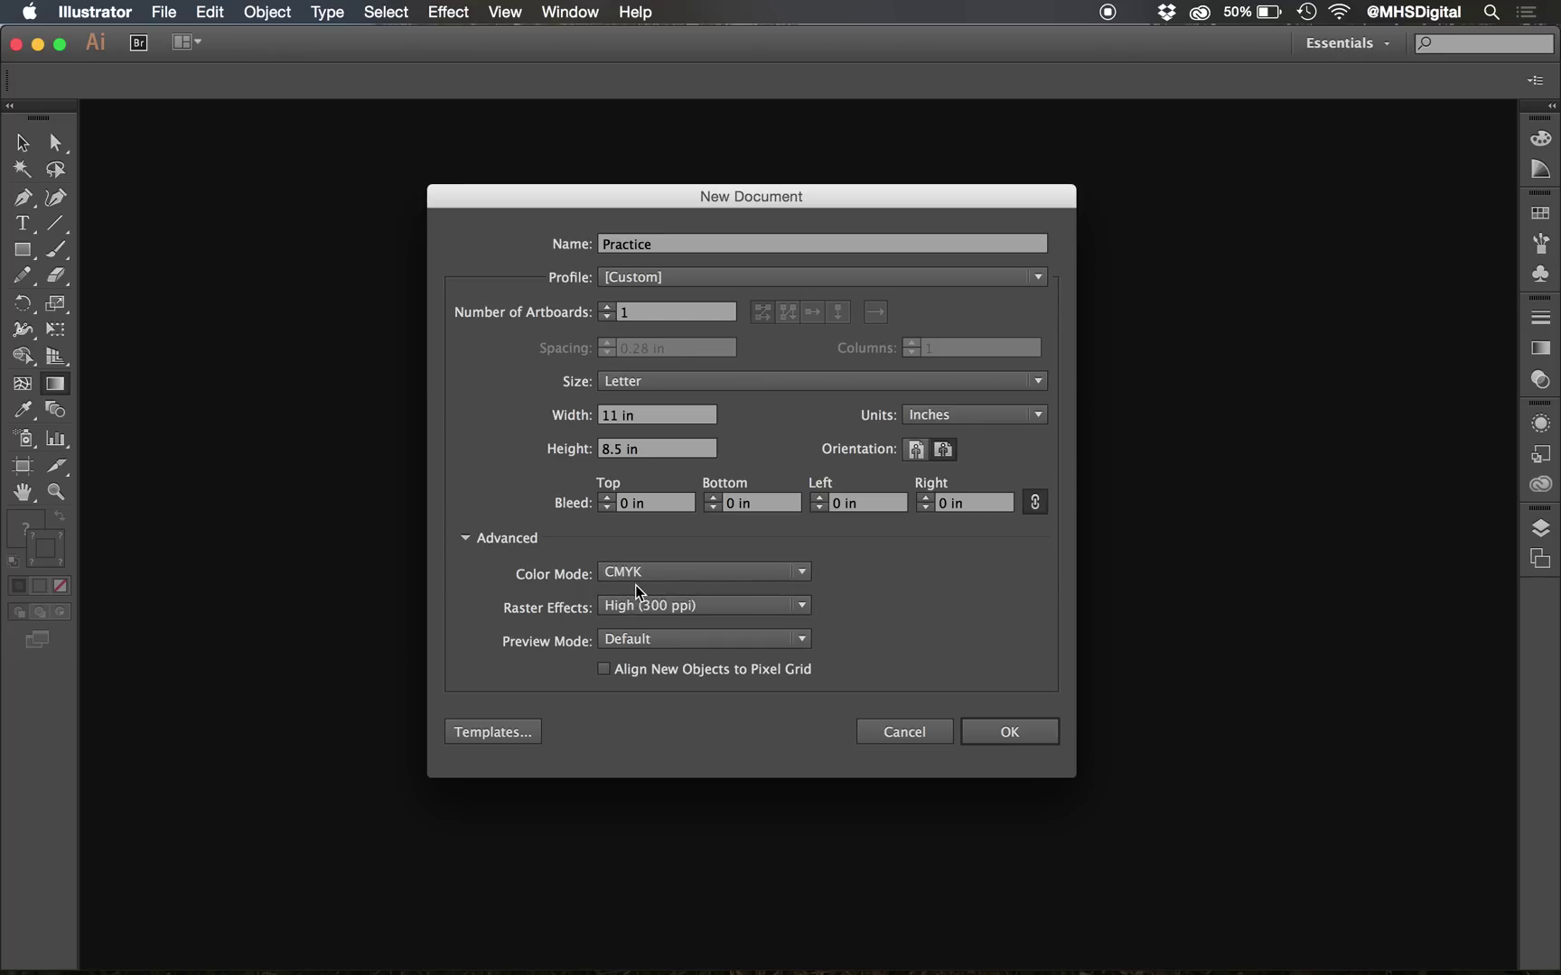
click(803, 573)
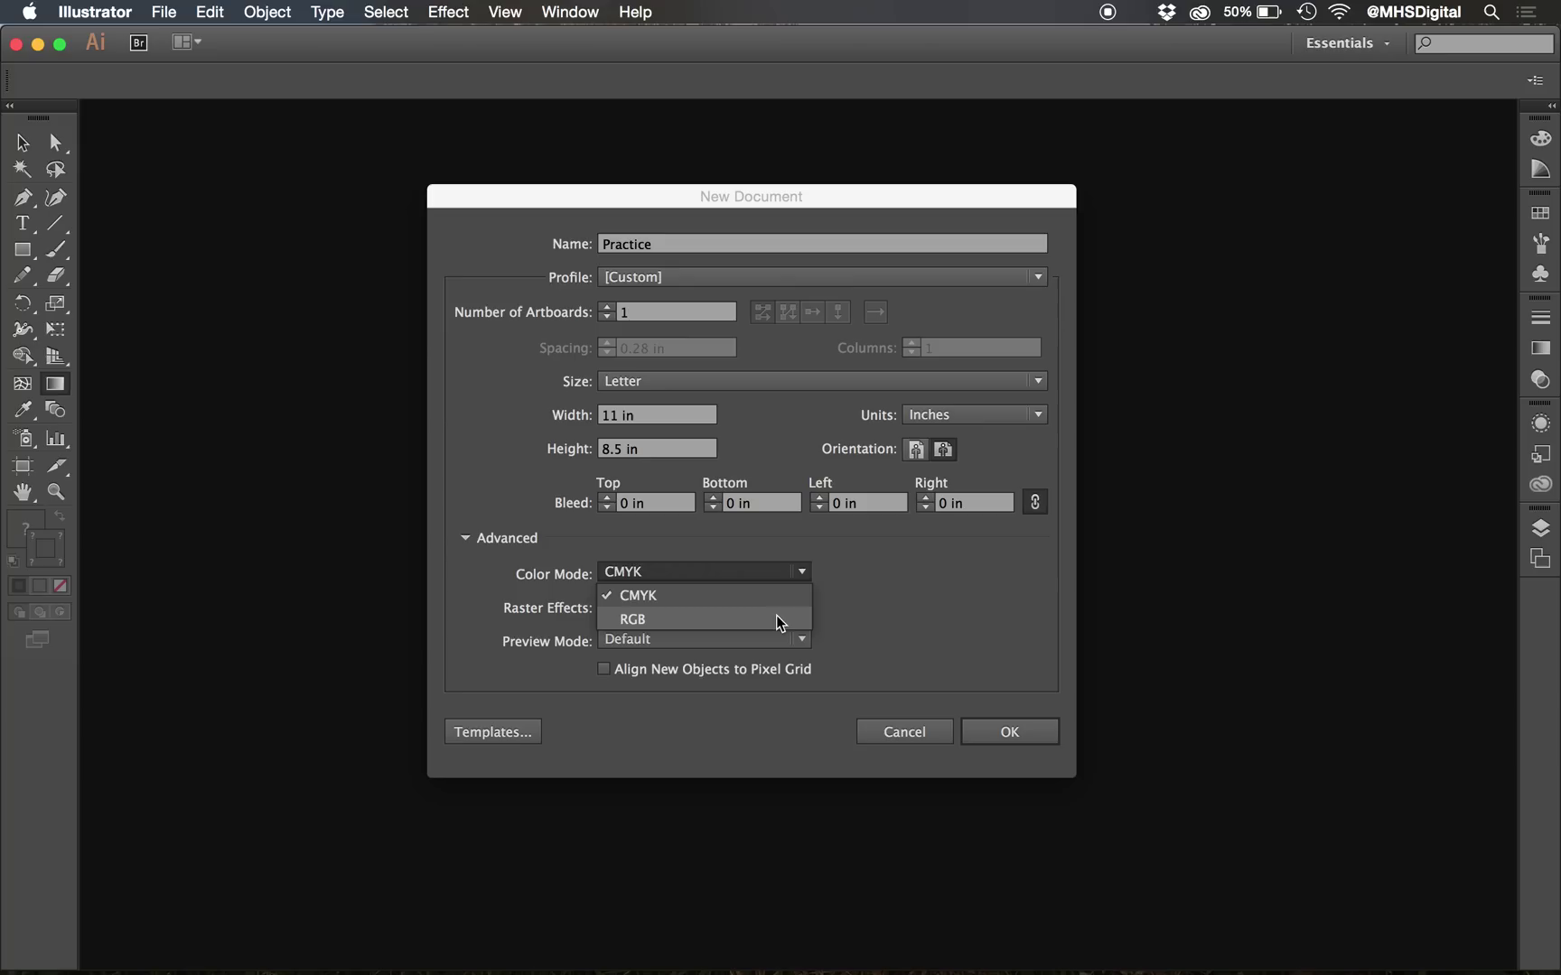
click(694, 622)
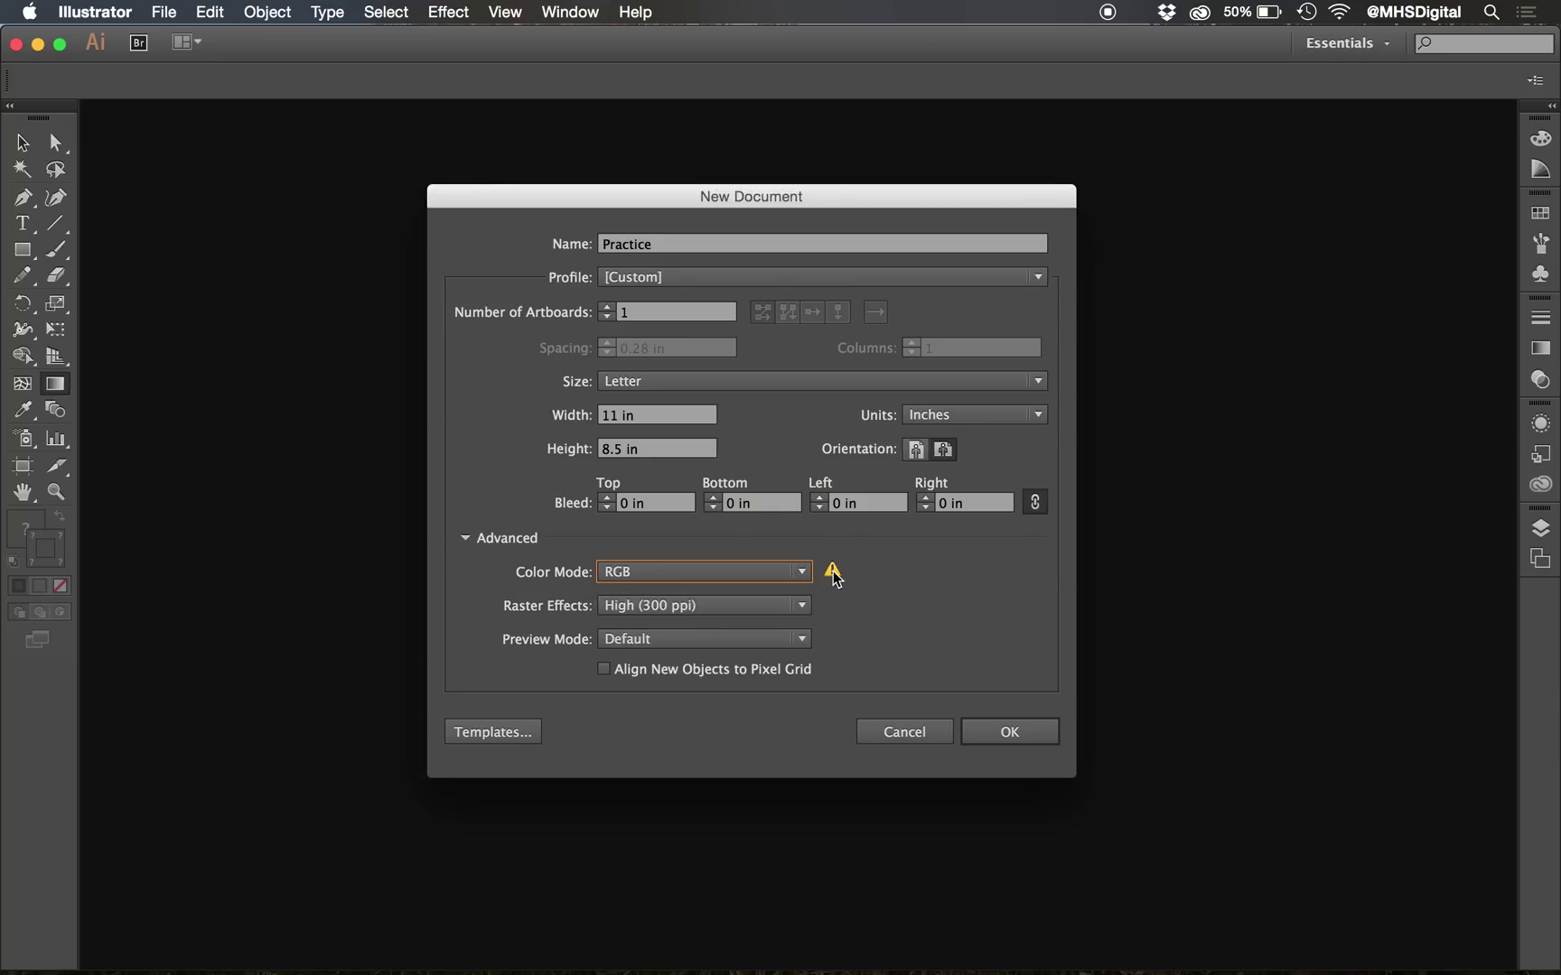
mouse_move(832, 572)
Confirm the dialog to create the Letter-size RGB Practice document.
click(1001, 733)
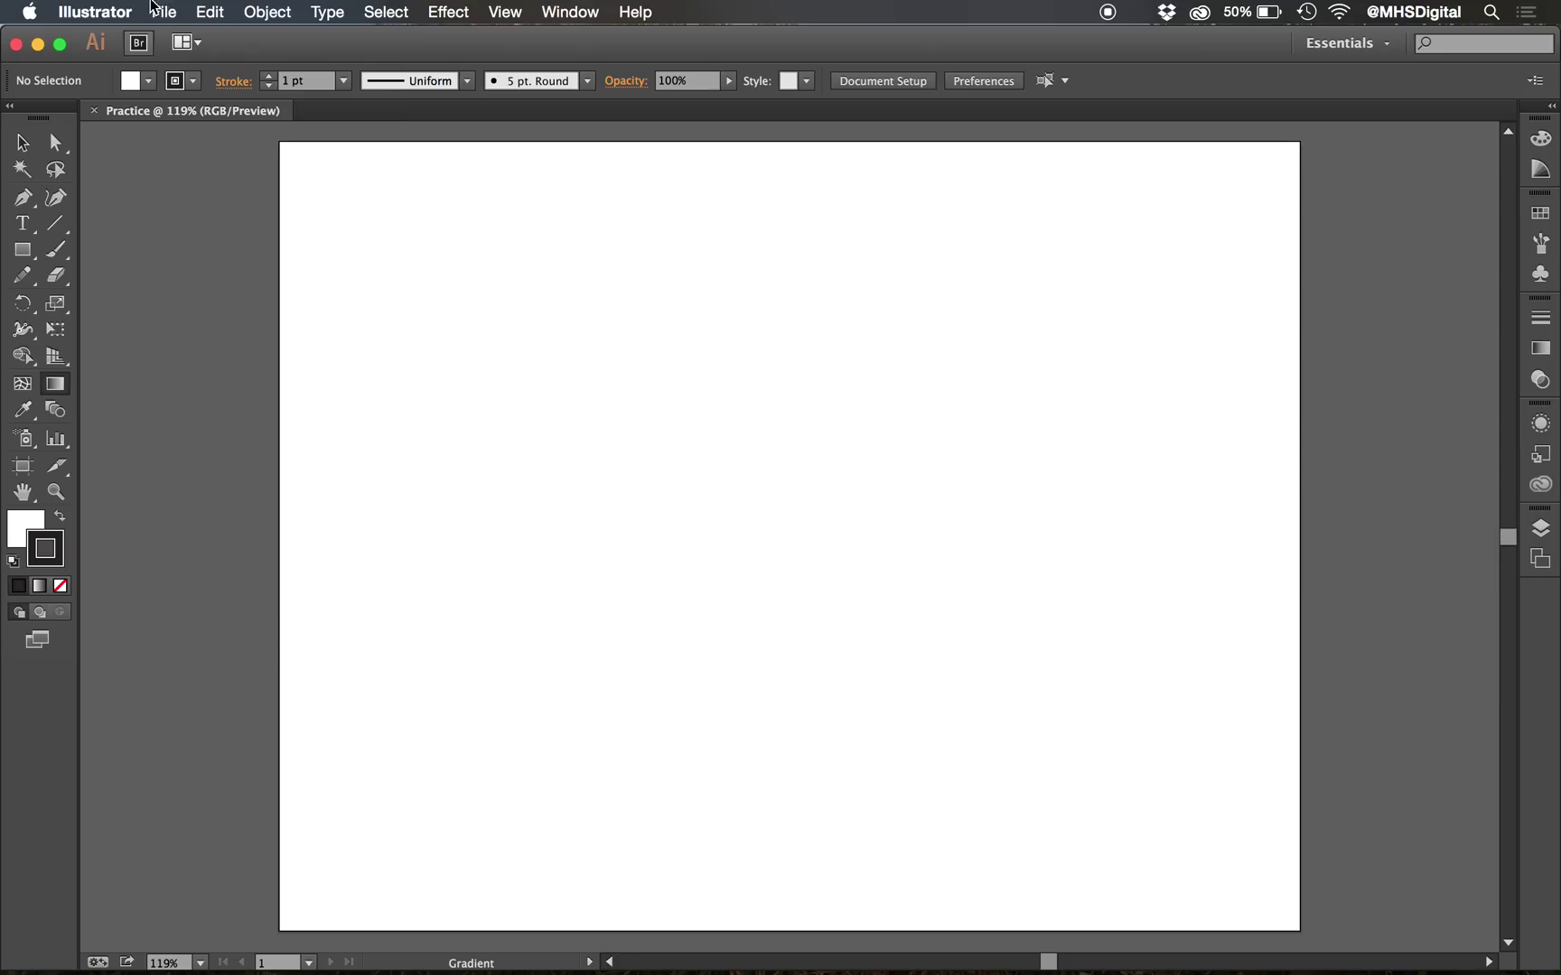
Create a second document named Paper 2 and draw a 2.591 × 2.136 in rectangle.
click(162, 11)
click(185, 38)
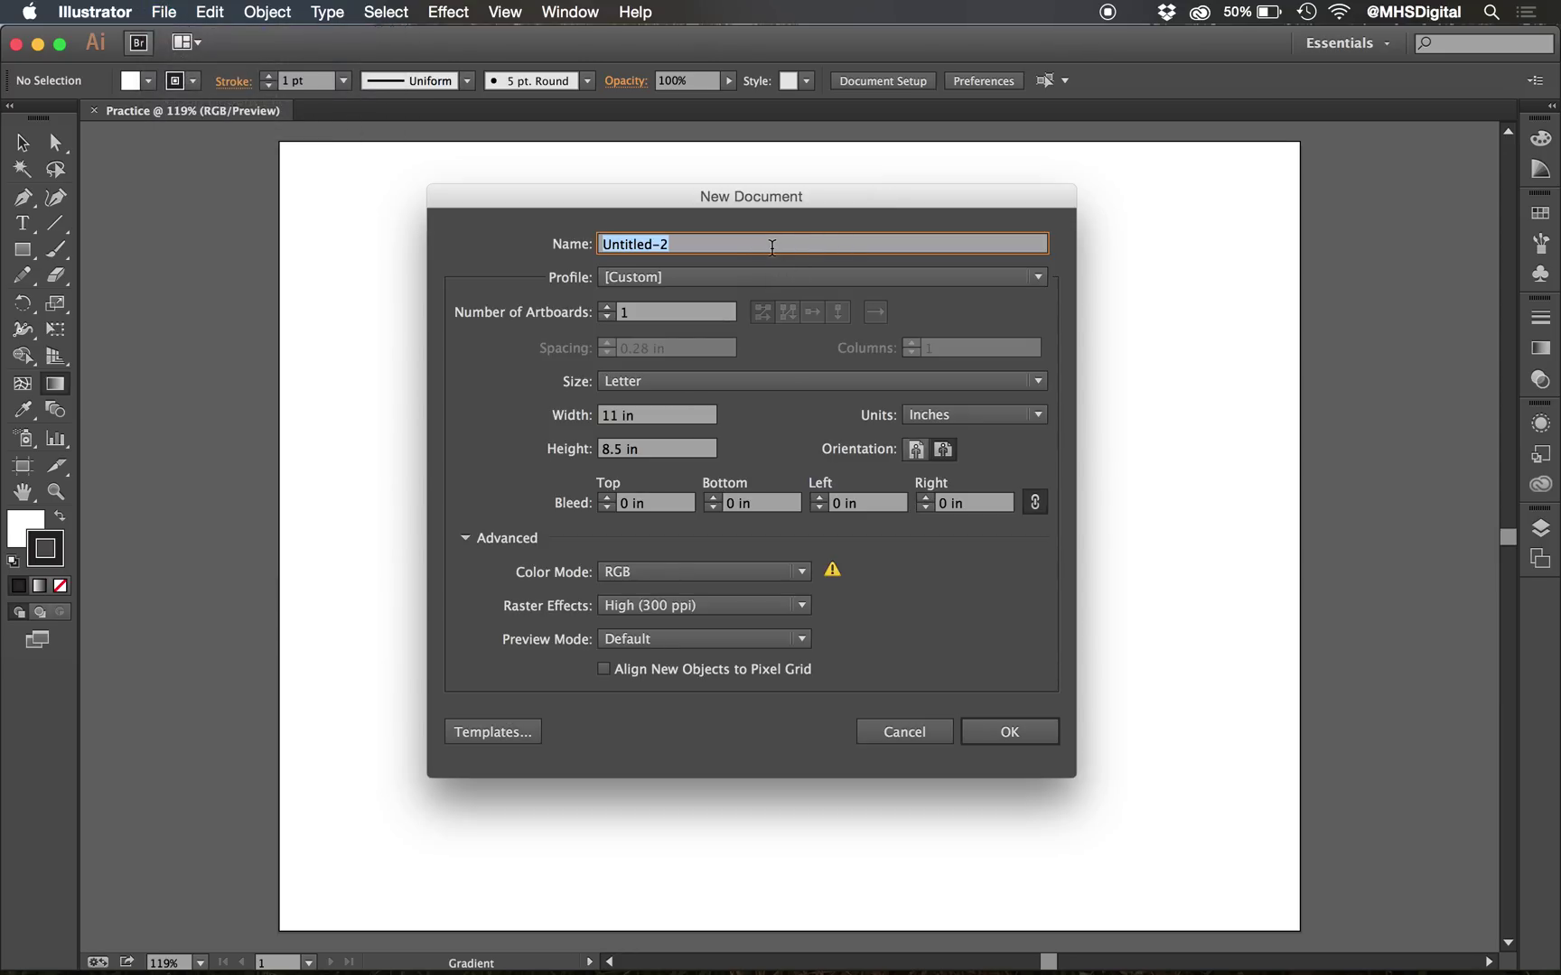
text(Pattern)
key(Return)
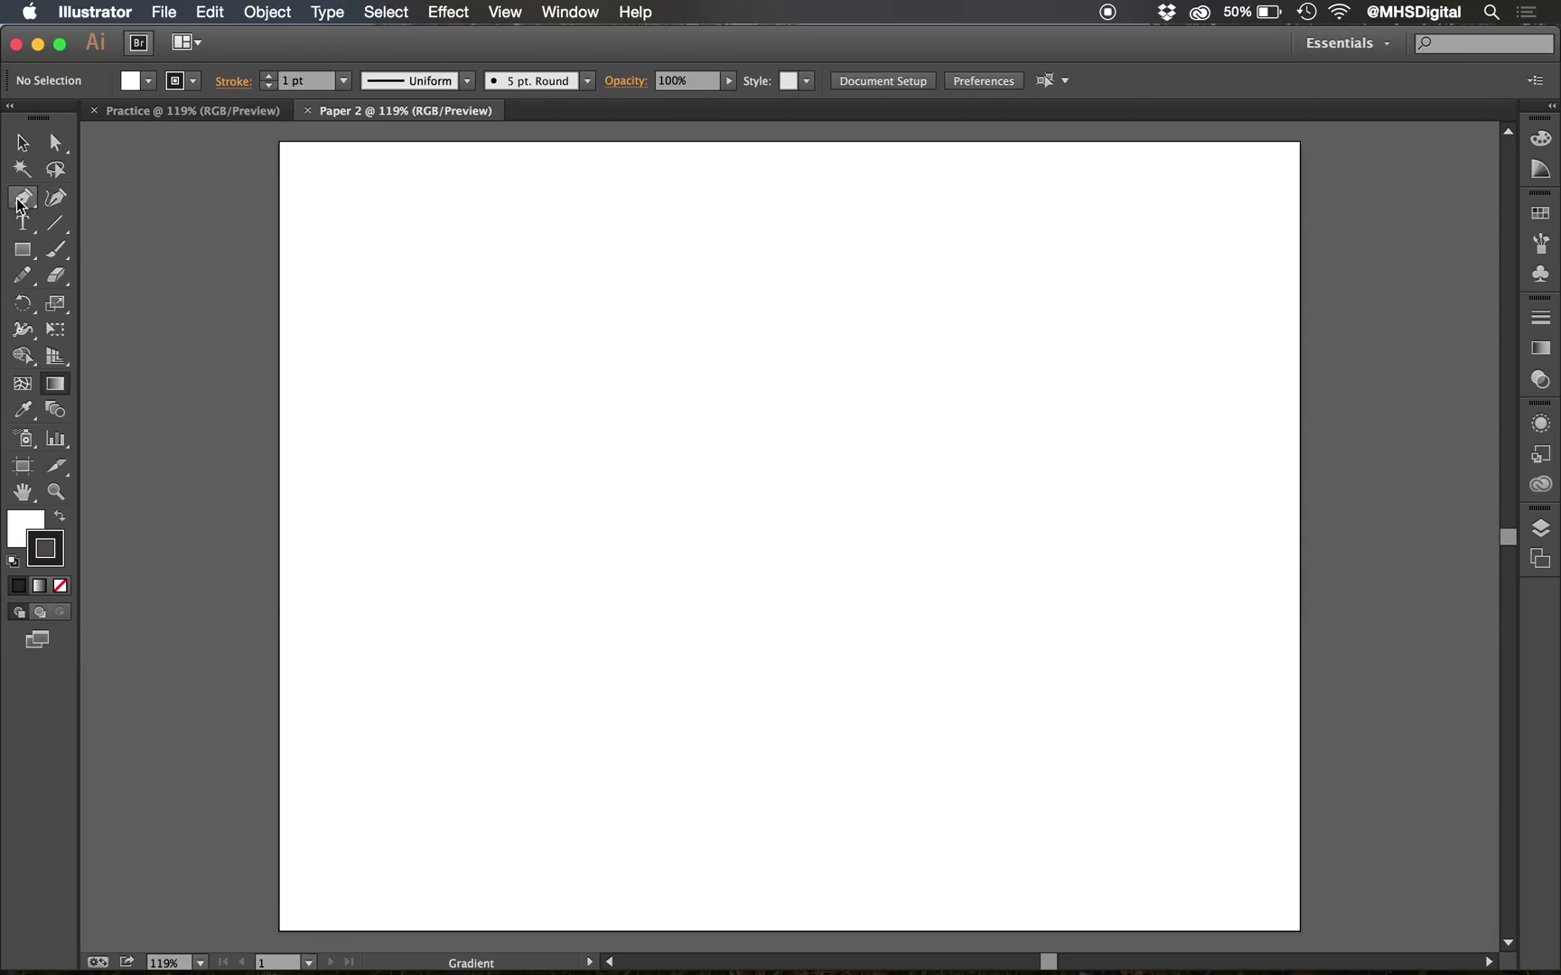
click(23, 250)
drag(504, 323, 744, 522)
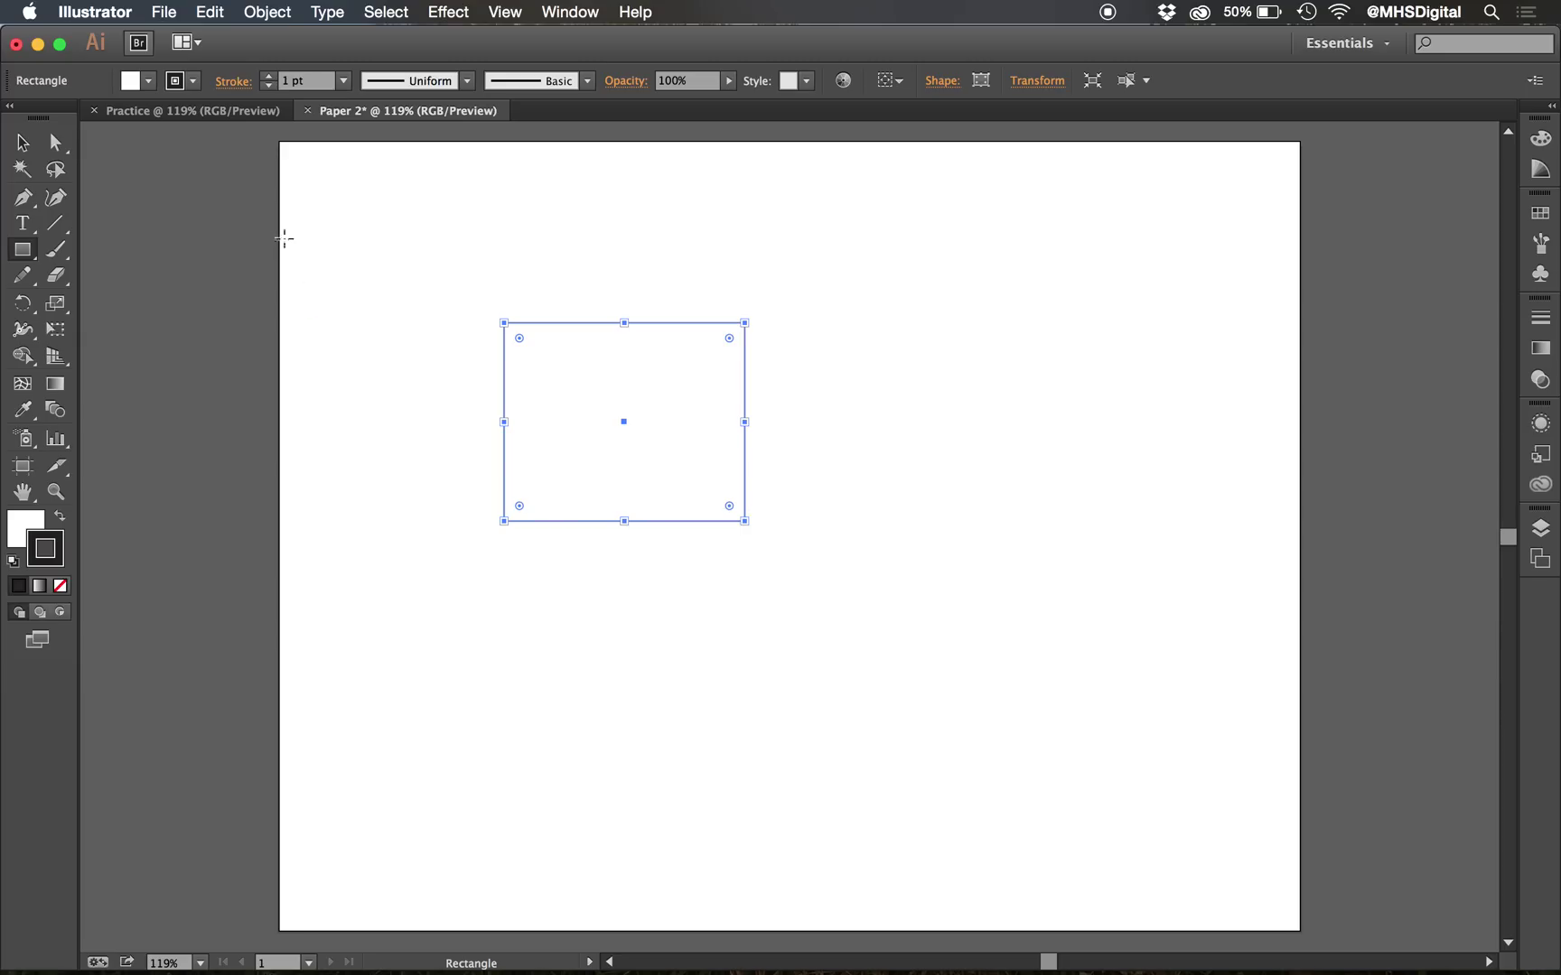
Draw an ellipse on the Practice page, then switch back to Paper 2.
click(199, 112)
drag(23, 250, 101, 300)
drag(422, 282, 803, 624)
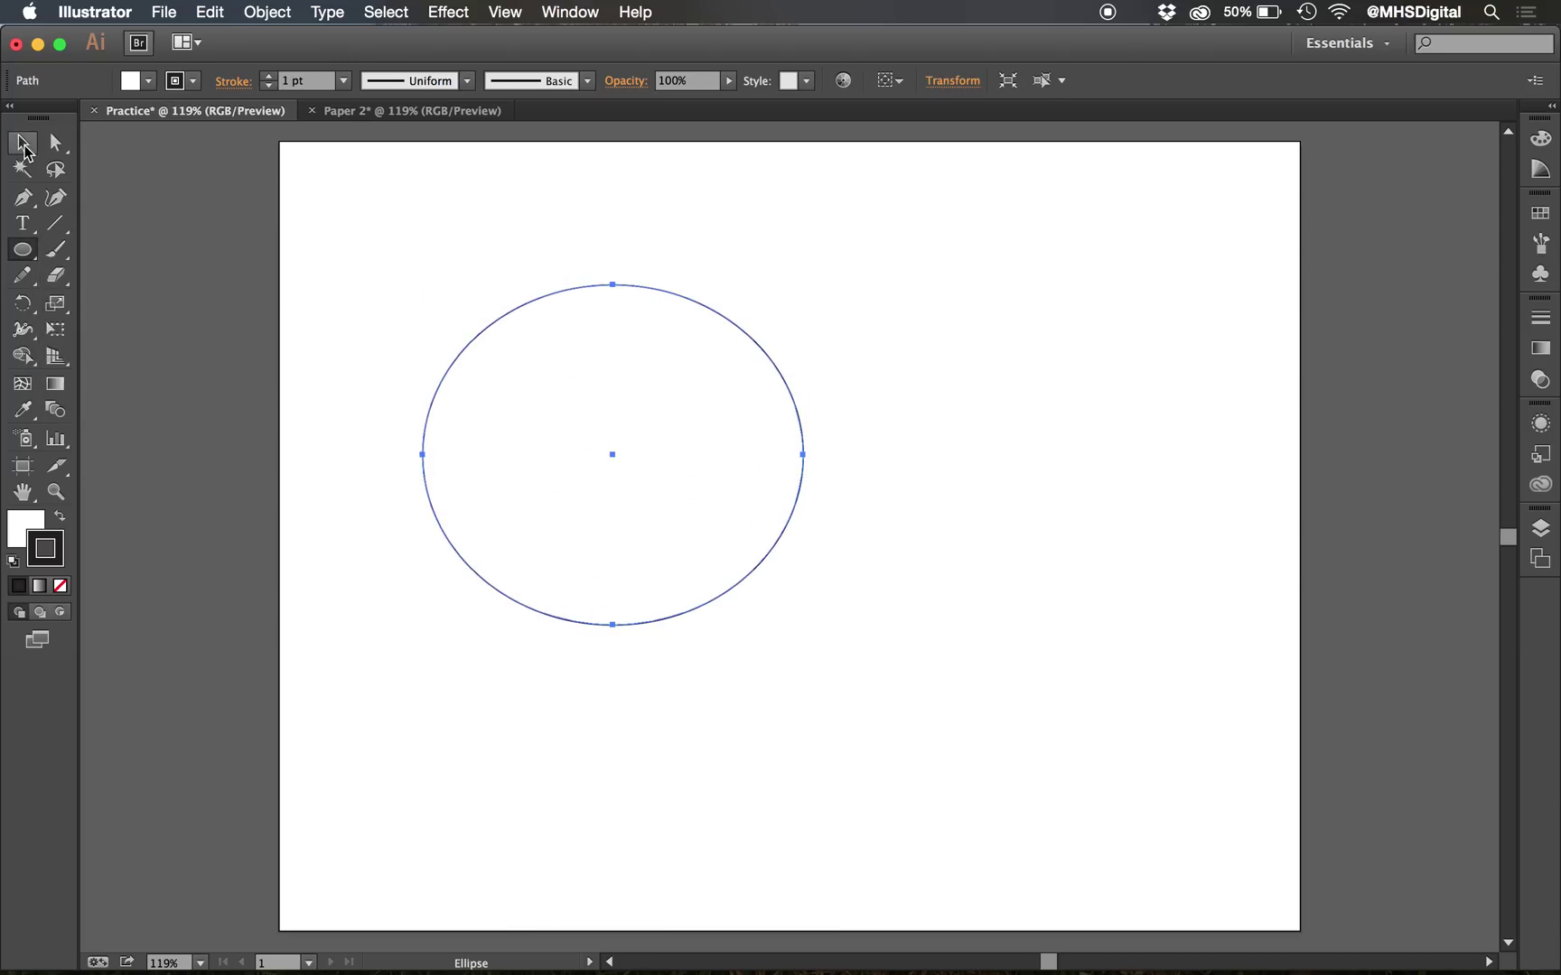
click(22, 144)
click(367, 114)
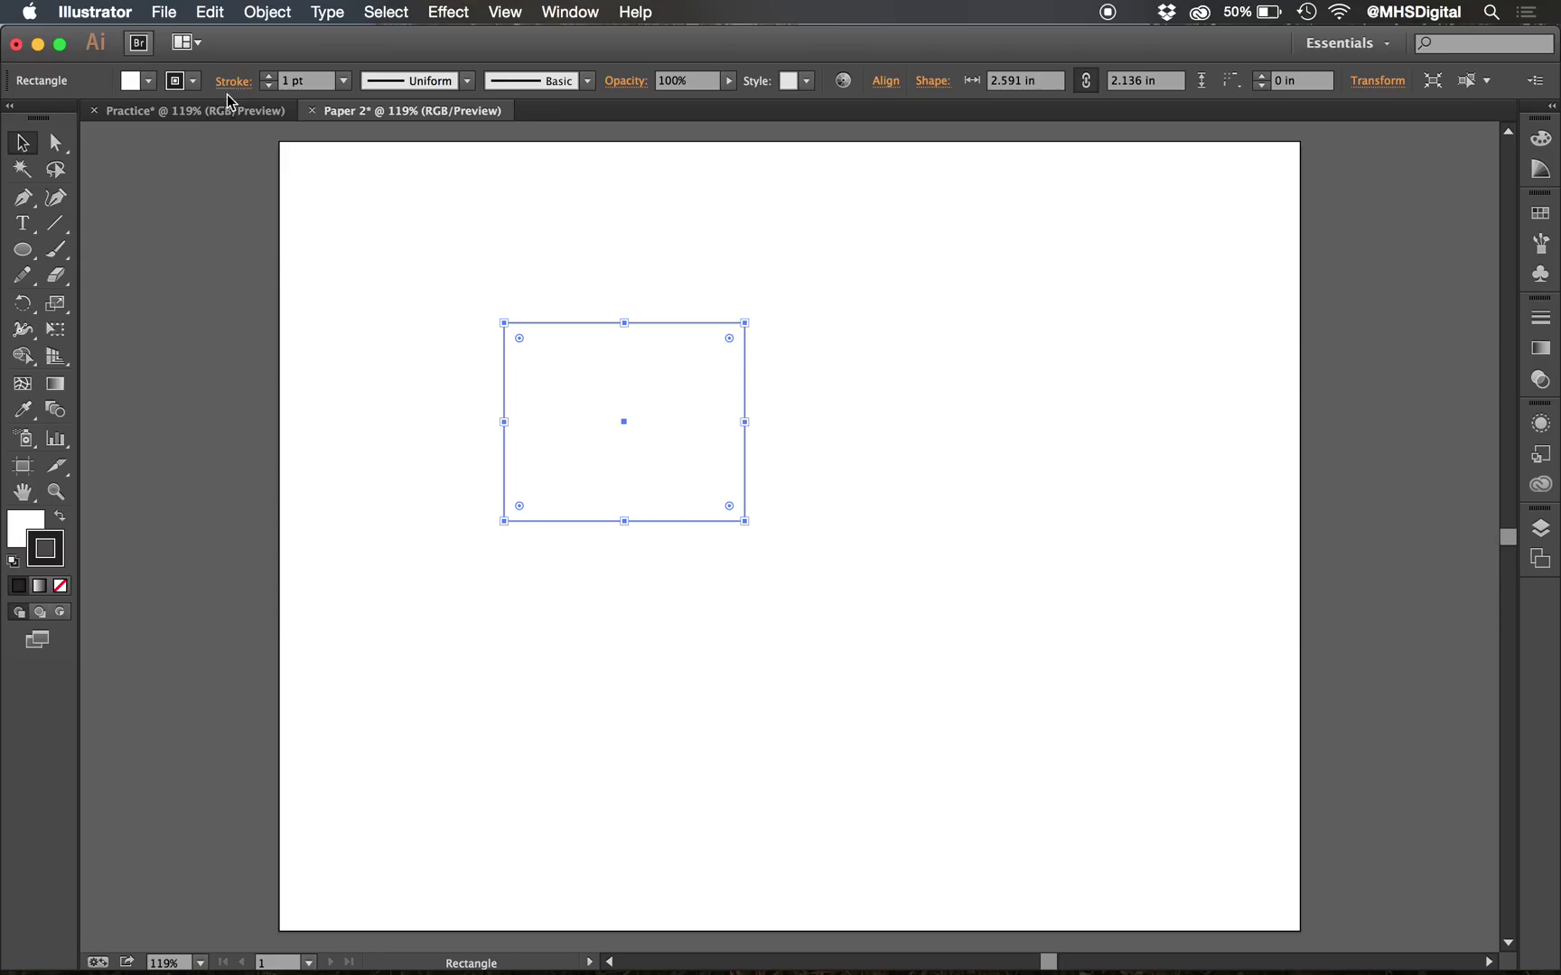
click(217, 112)
click(361, 114)
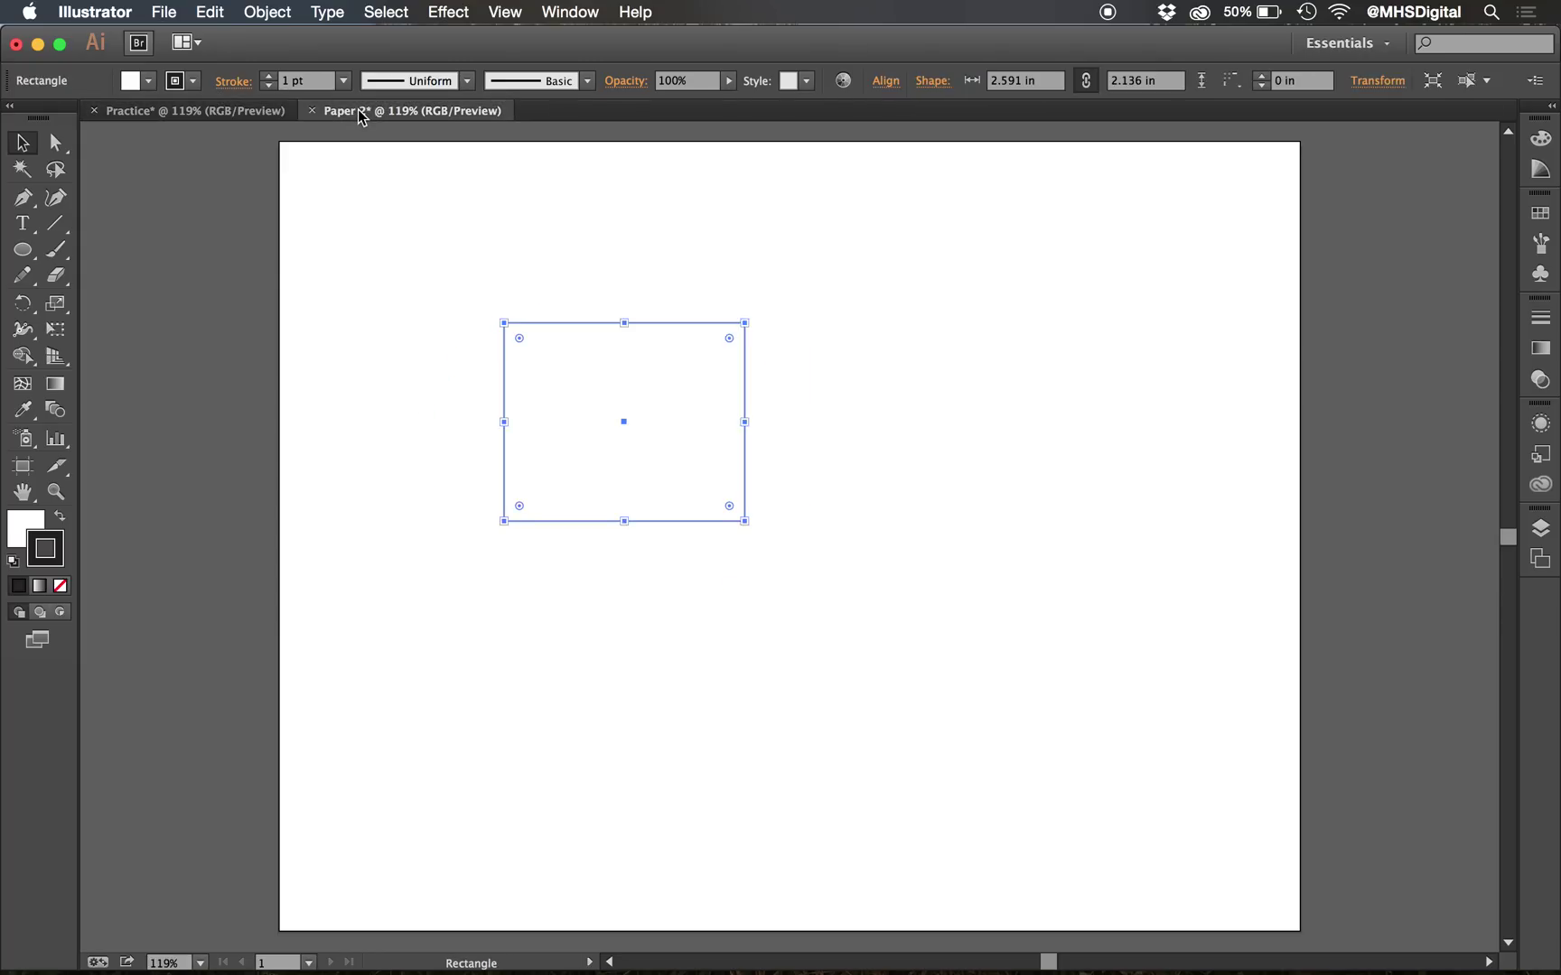